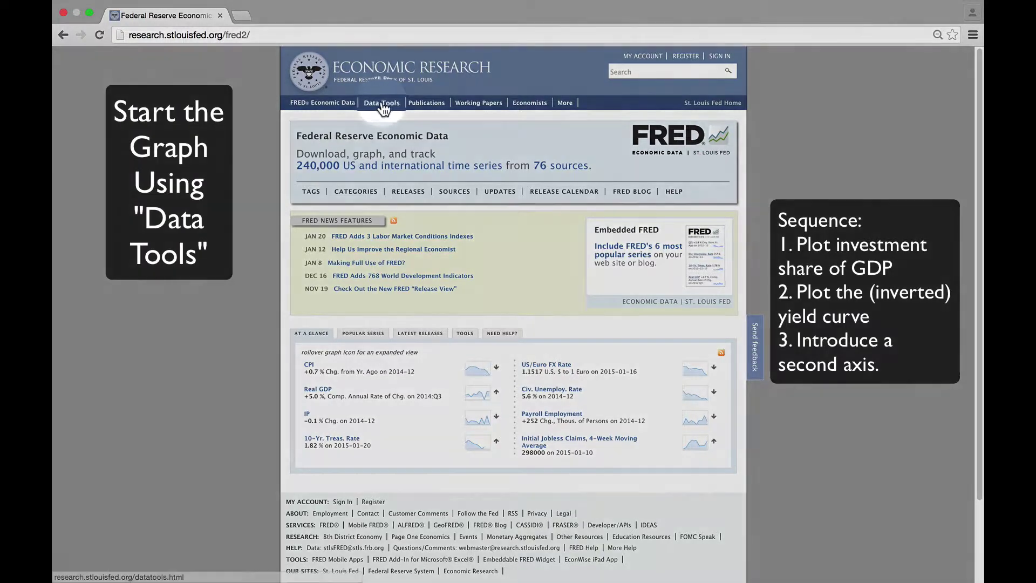
Start a new custom graph from Data Tools > Create Your Own Graphs
click(382, 104)
click(382, 104)
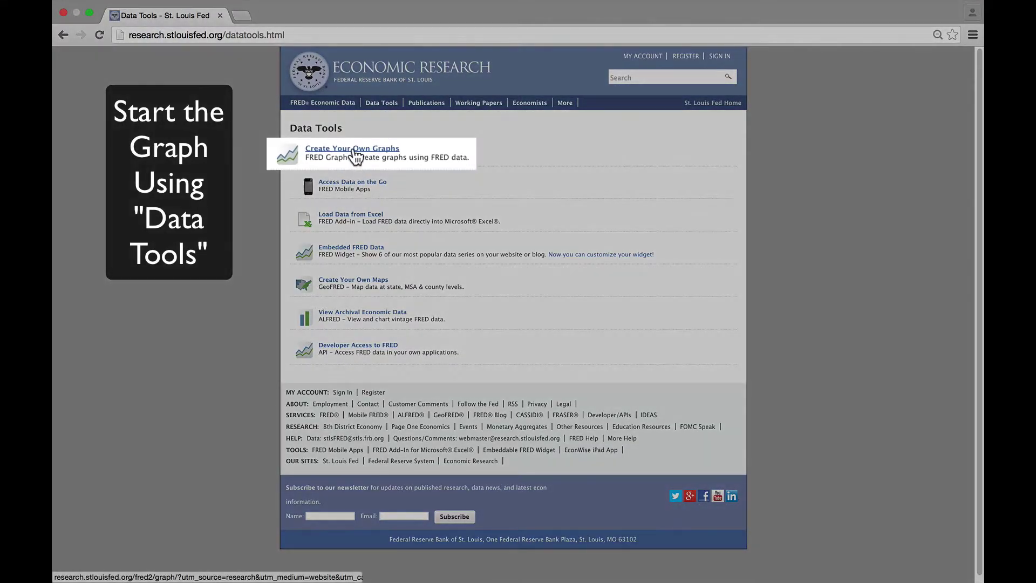
click(354, 152)
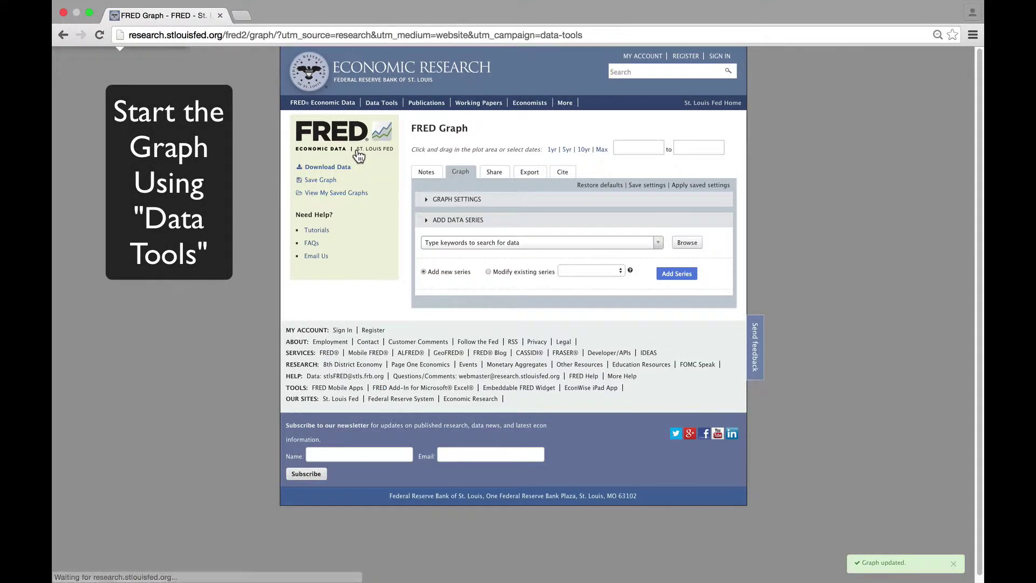
Search GPDI and add Gross Private Domestic Investment as the first series
click(473, 247)
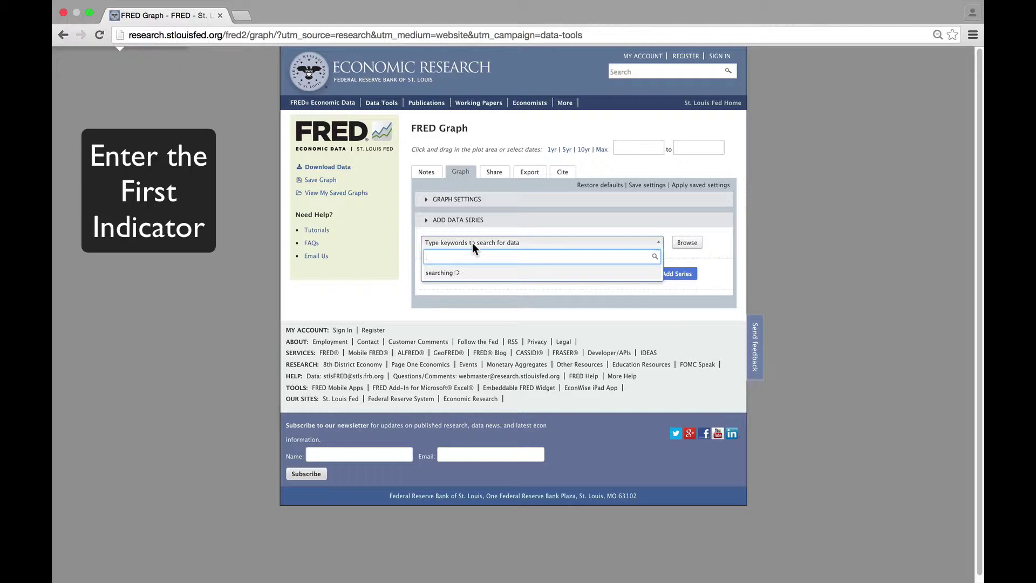
text(GD)
key(BackSpace)
text(PDI)
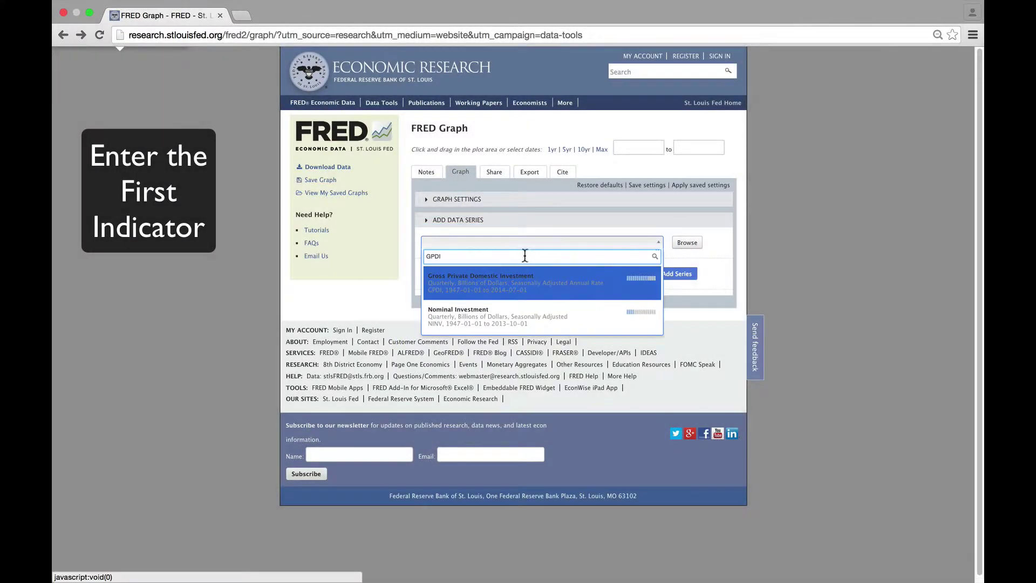
click(511, 279)
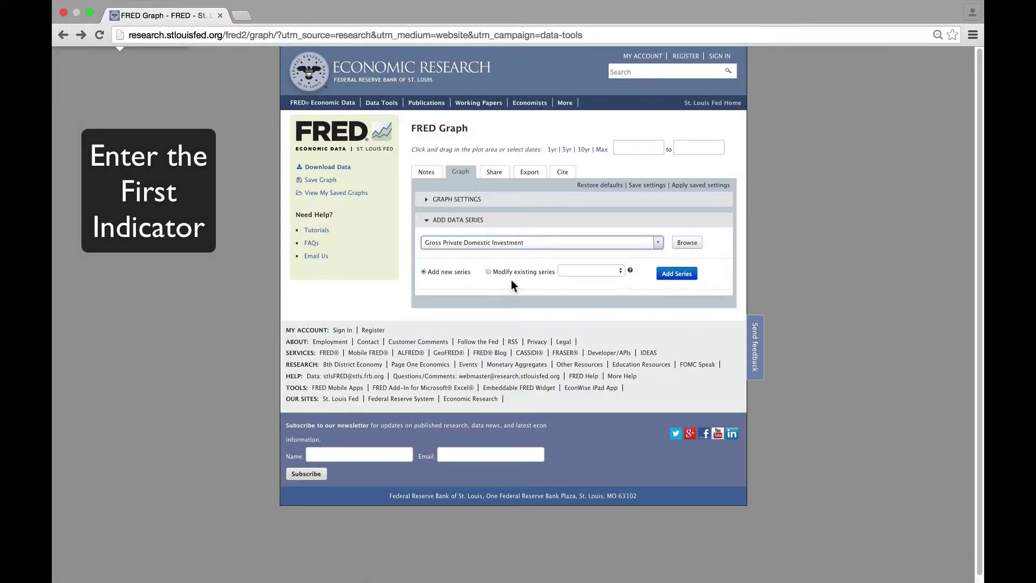
click(675, 274)
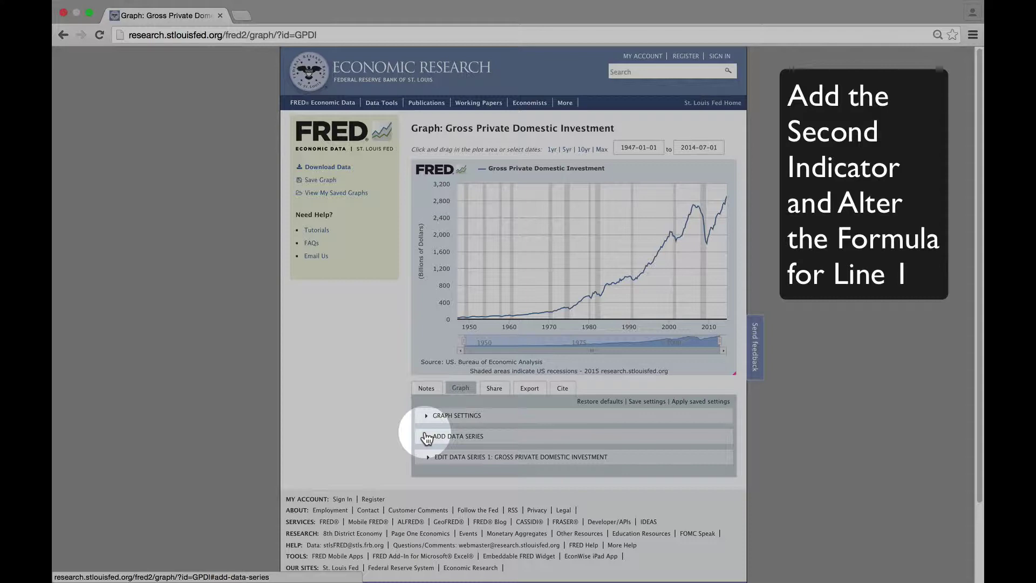
Add Gross Domestic Product as series b of the existing investment line
click(427, 437)
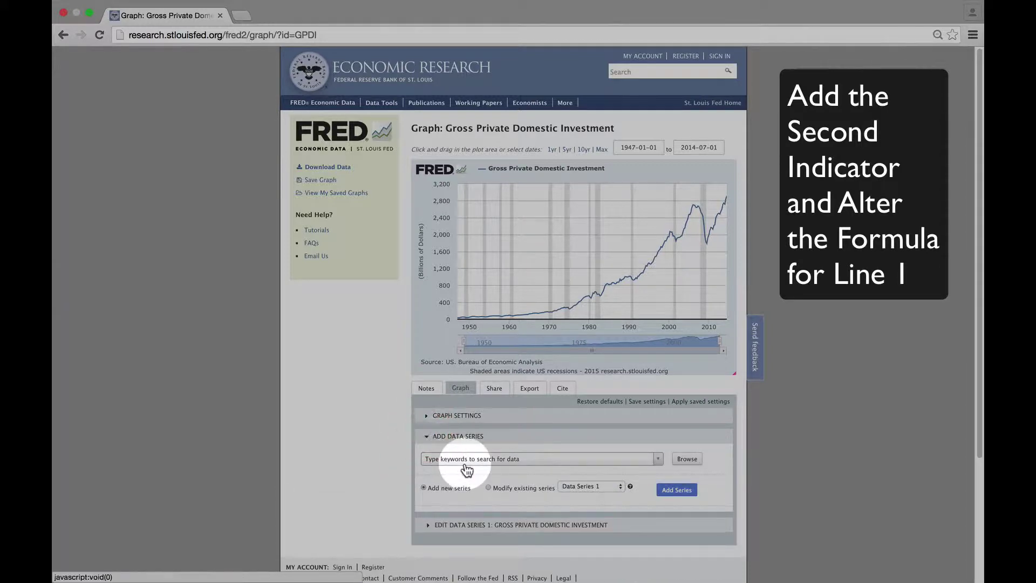
click(488, 488)
click(492, 459)
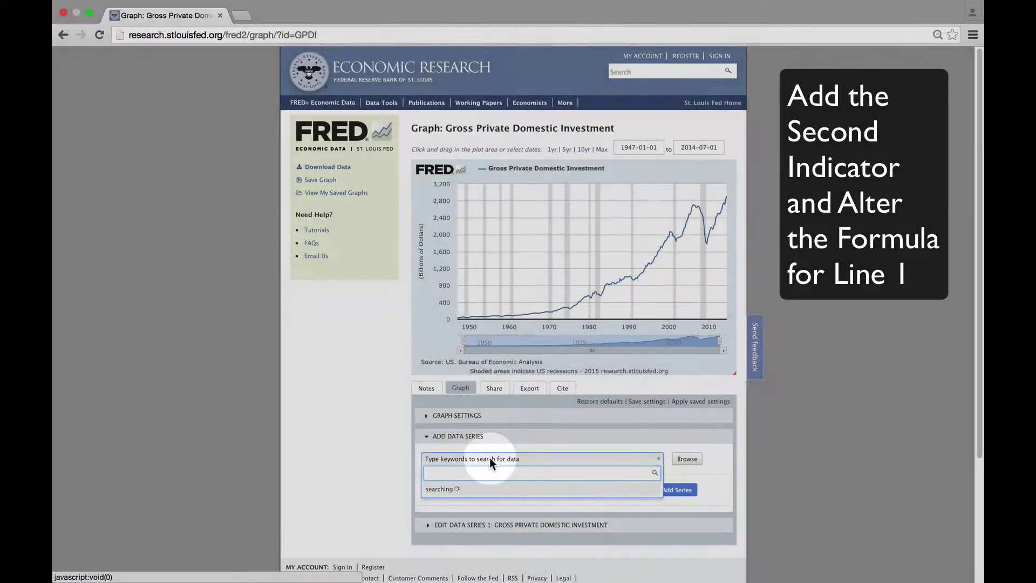
text(GDP)
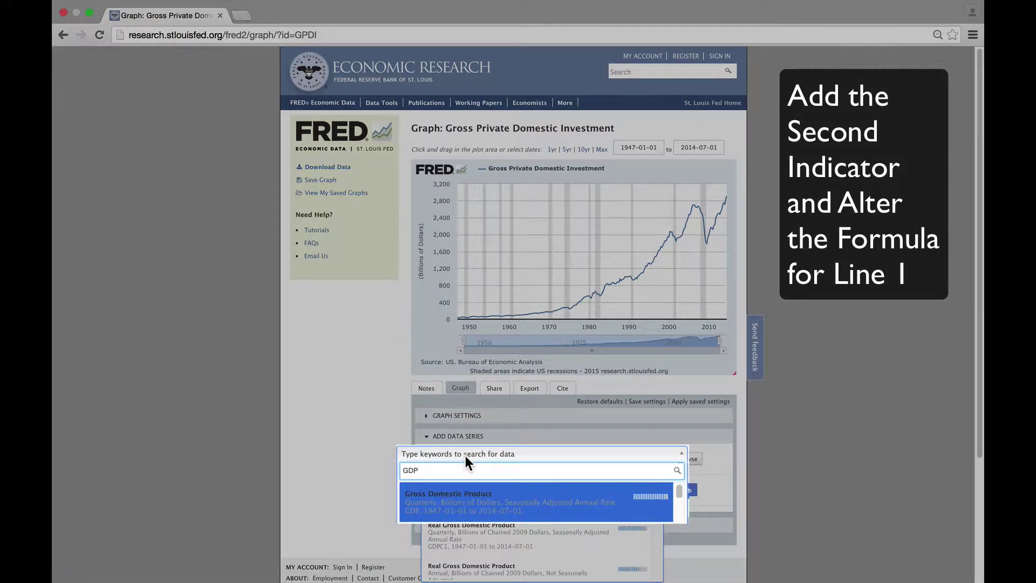
click(463, 502)
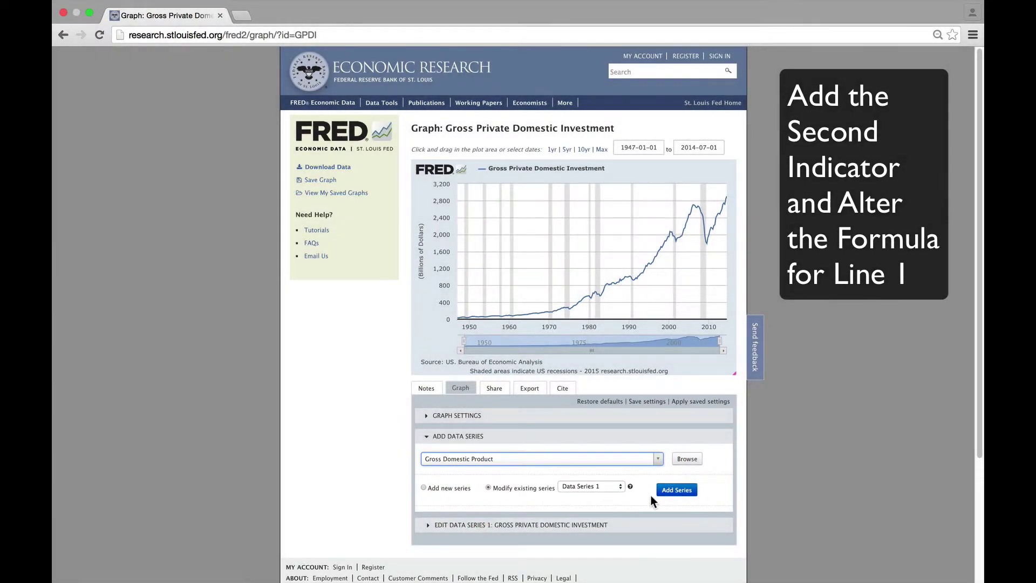
click(680, 492)
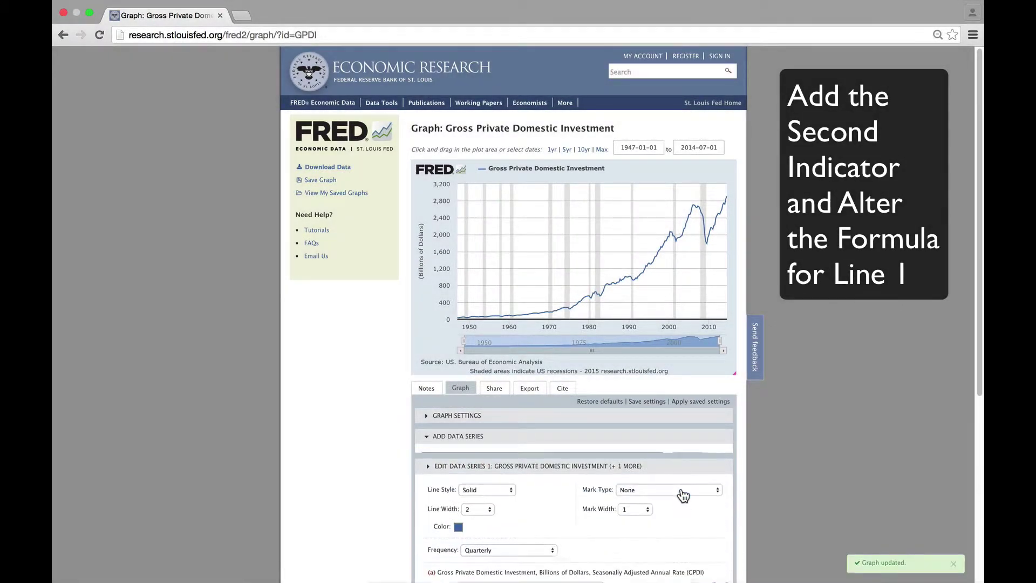
Apply the formula a/b*100 to show investment as a percent of GDP
scroll(961, 358, down, 4)
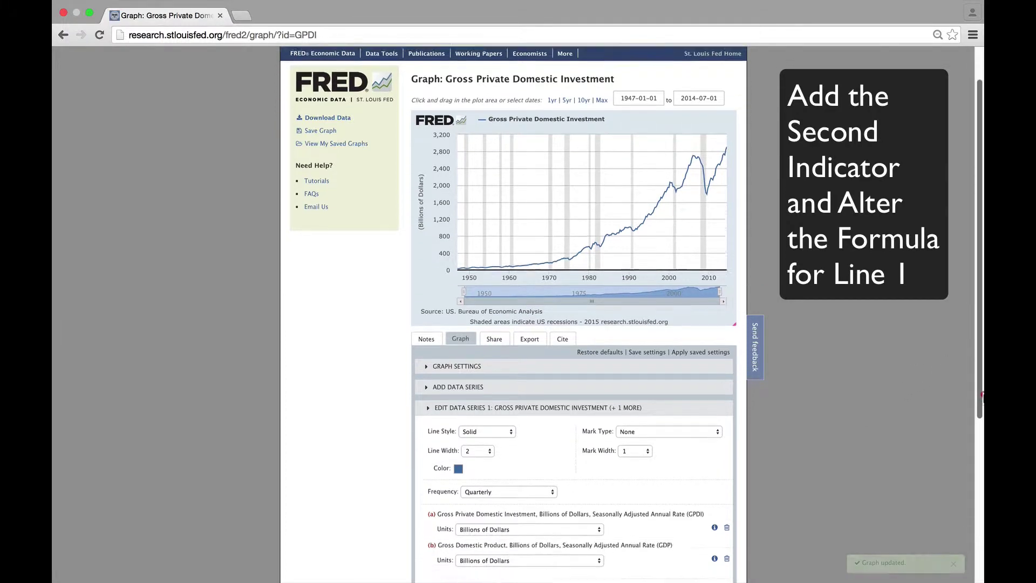
click(471, 445)
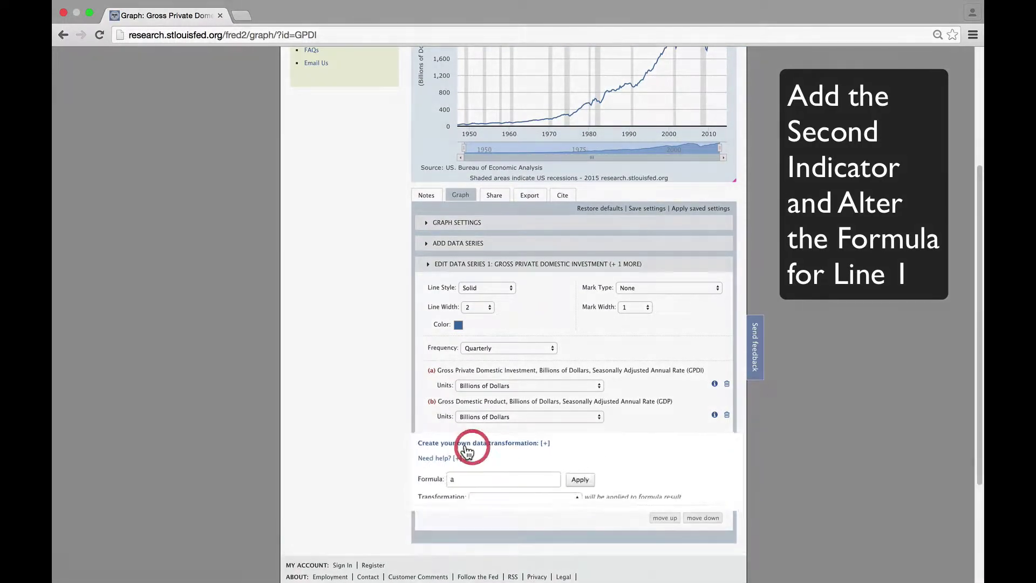
click(420, 476)
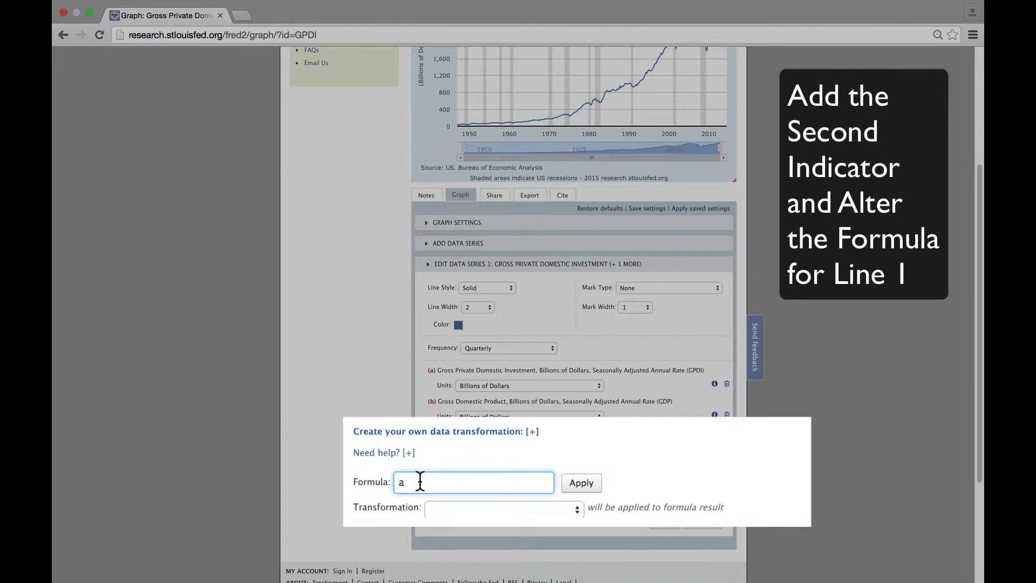
text(/b*100)
click(593, 487)
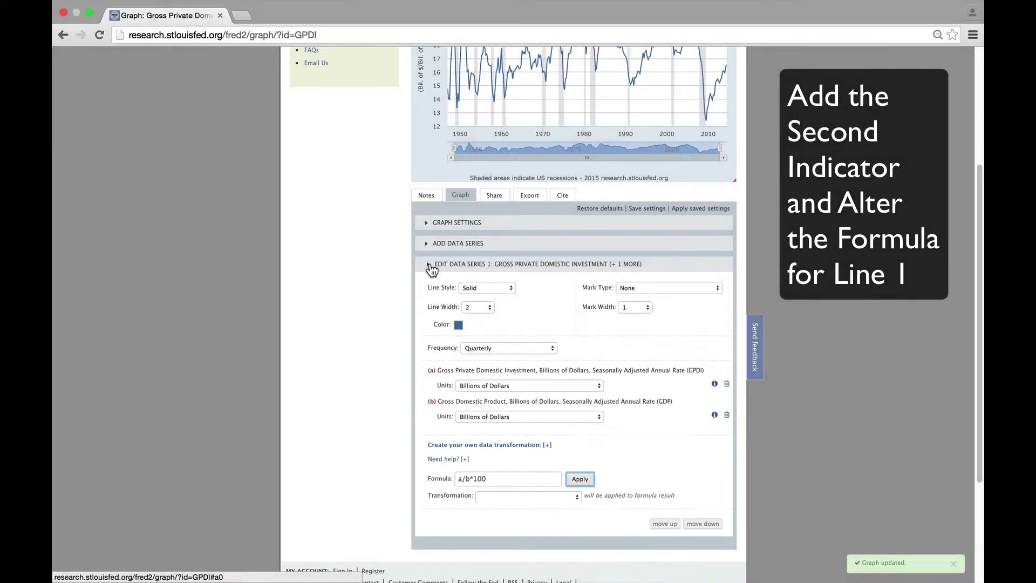
click(430, 264)
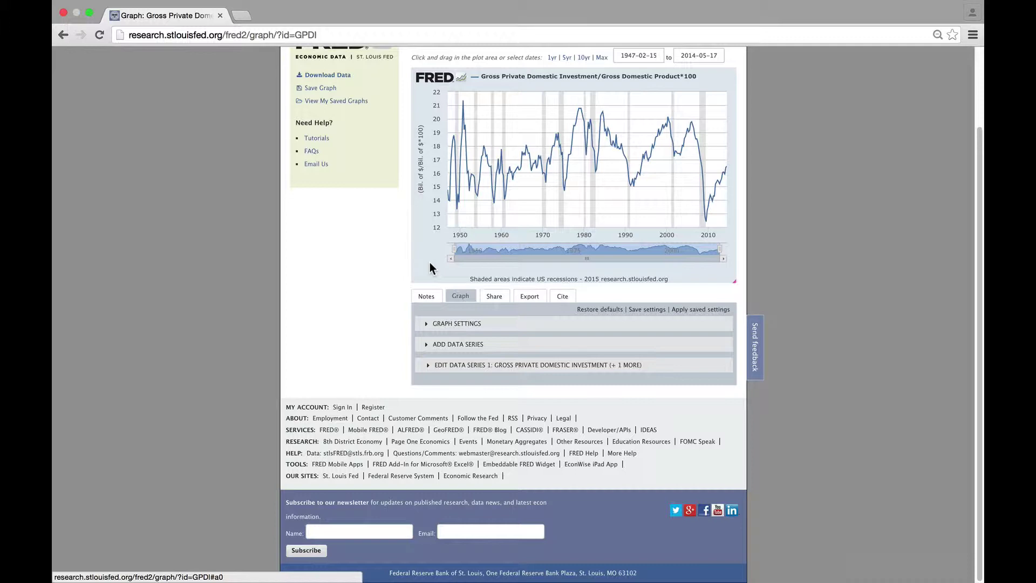
Add the 10-Year Treasury Constant Maturity Rate (GS10) as a new, separate line
click(424, 343)
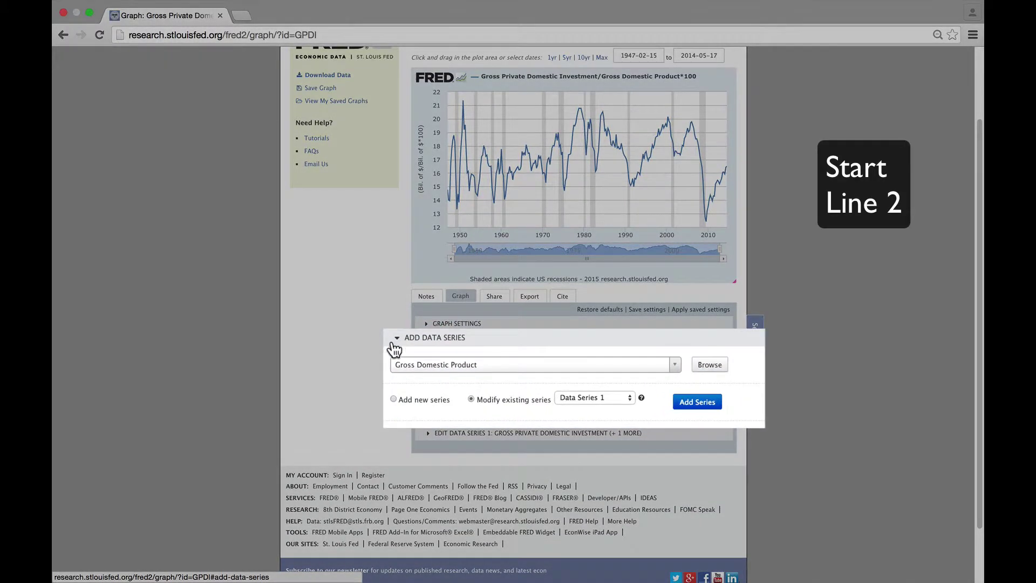
click(394, 399)
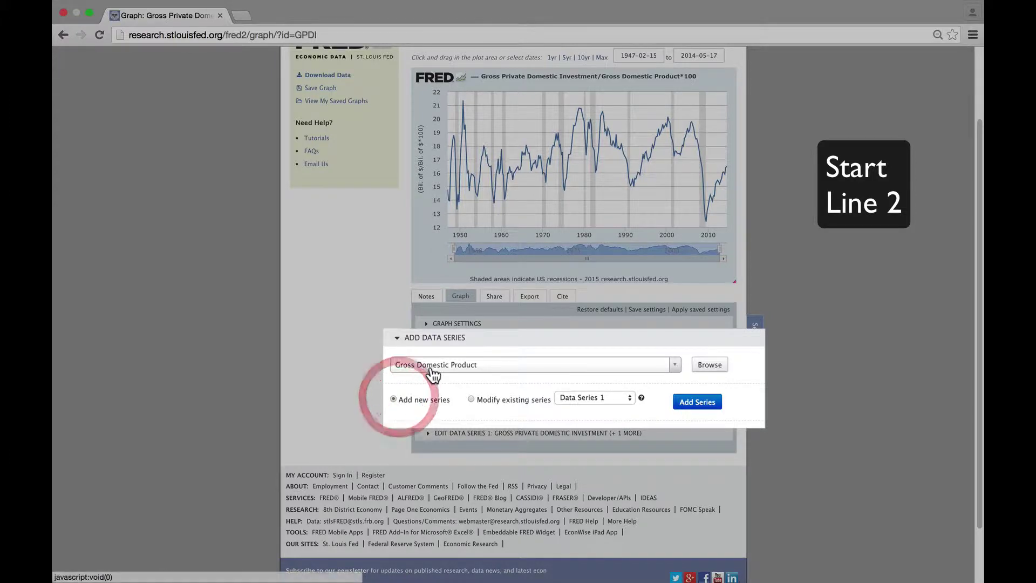
click(439, 361)
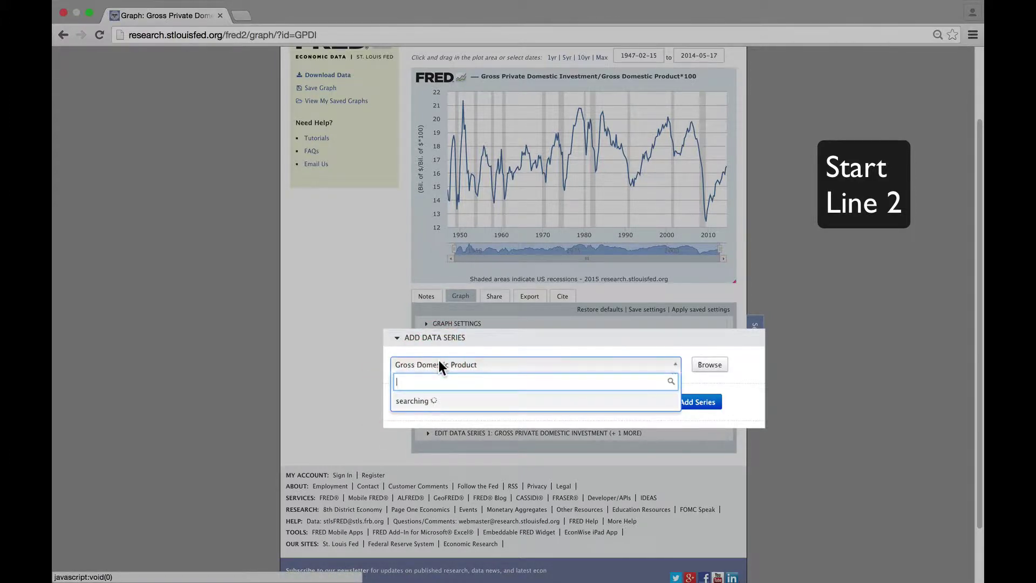
text(GS10)
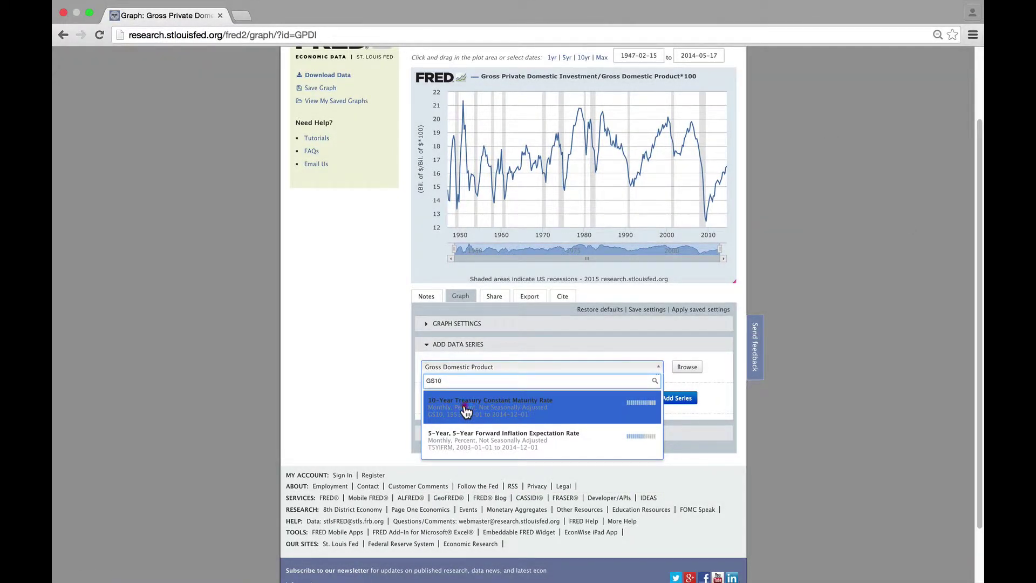
click(465, 412)
click(667, 400)
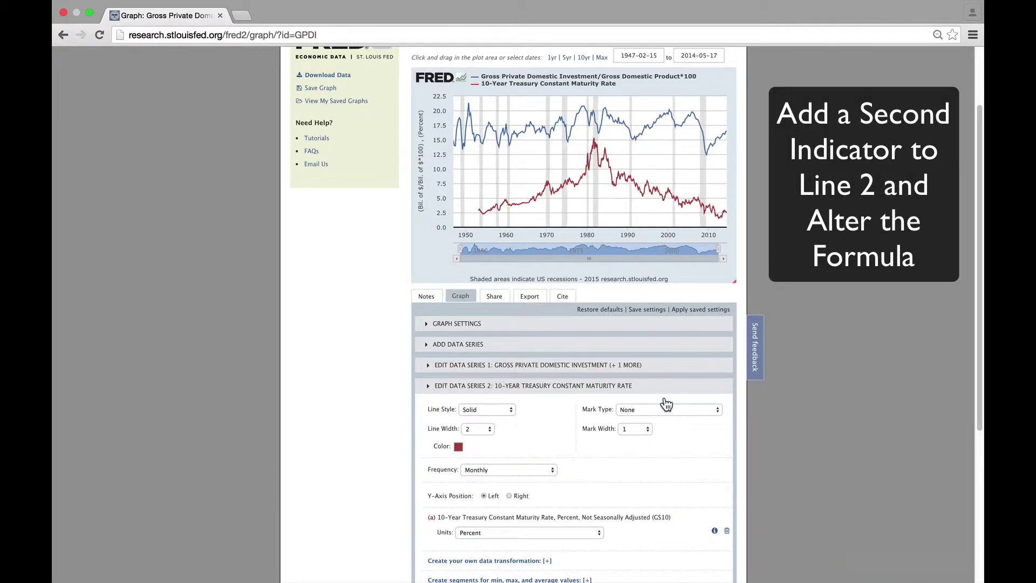
Add the 3-Month Treasury Bill rate (TB3MS) into Data Series 2 as series b
click(455, 348)
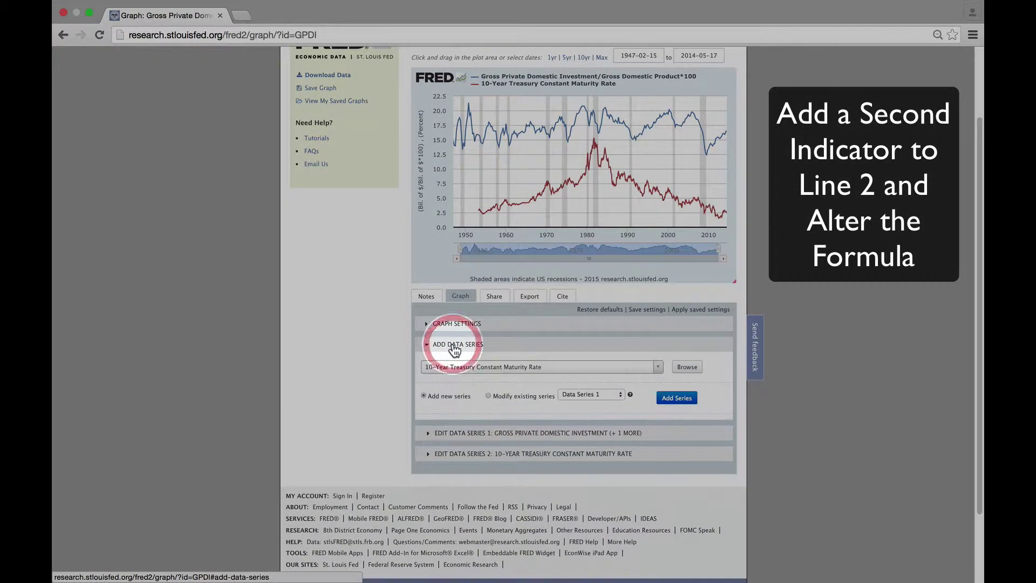
click(488, 395)
click(595, 393)
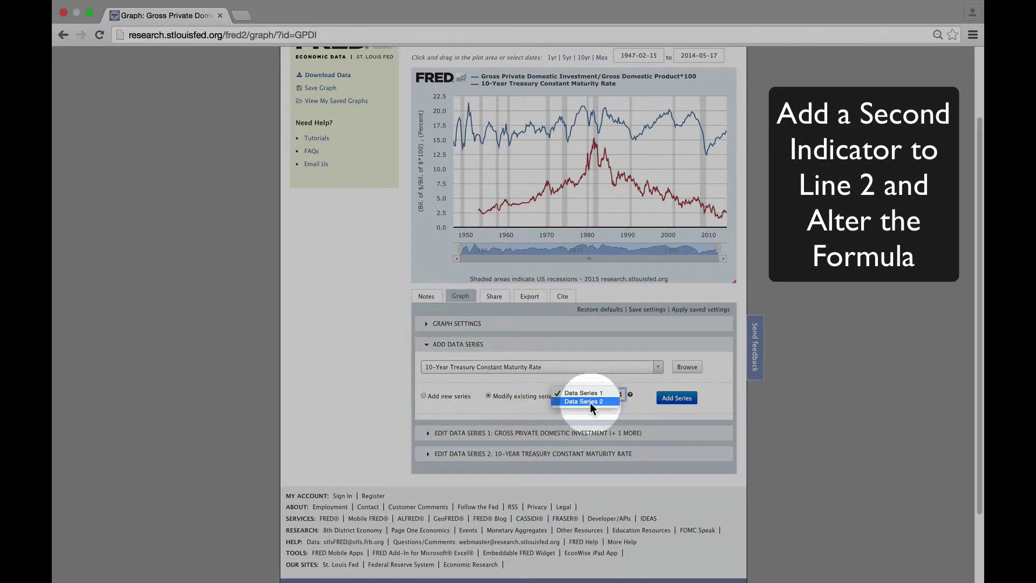
click(590, 402)
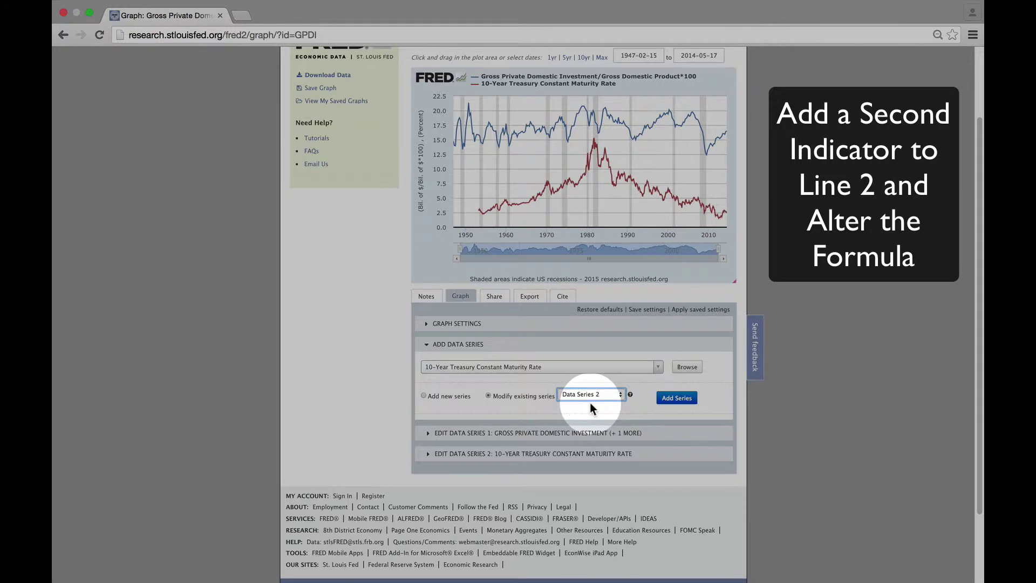
click(485, 364)
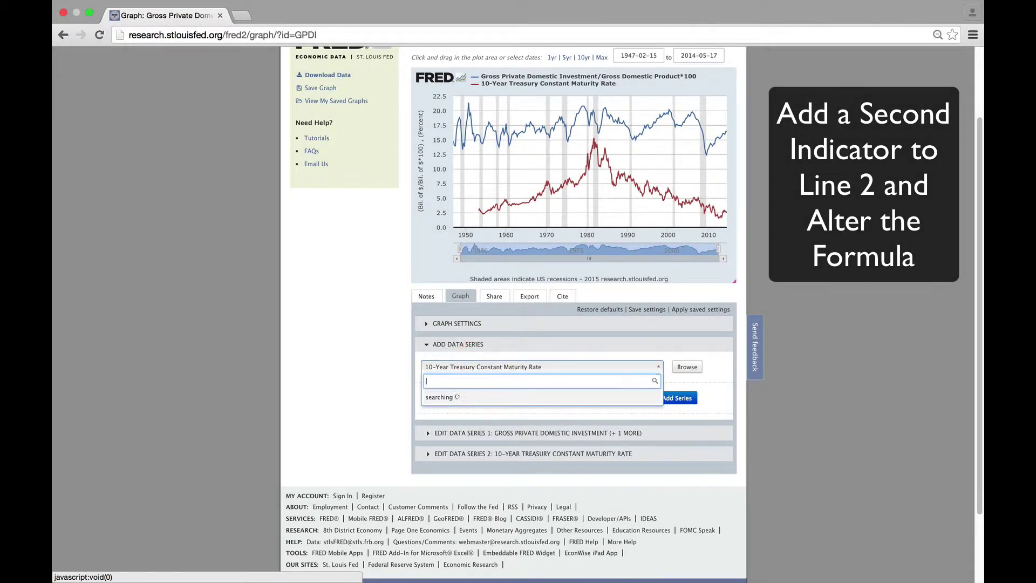
text(TB3ms)
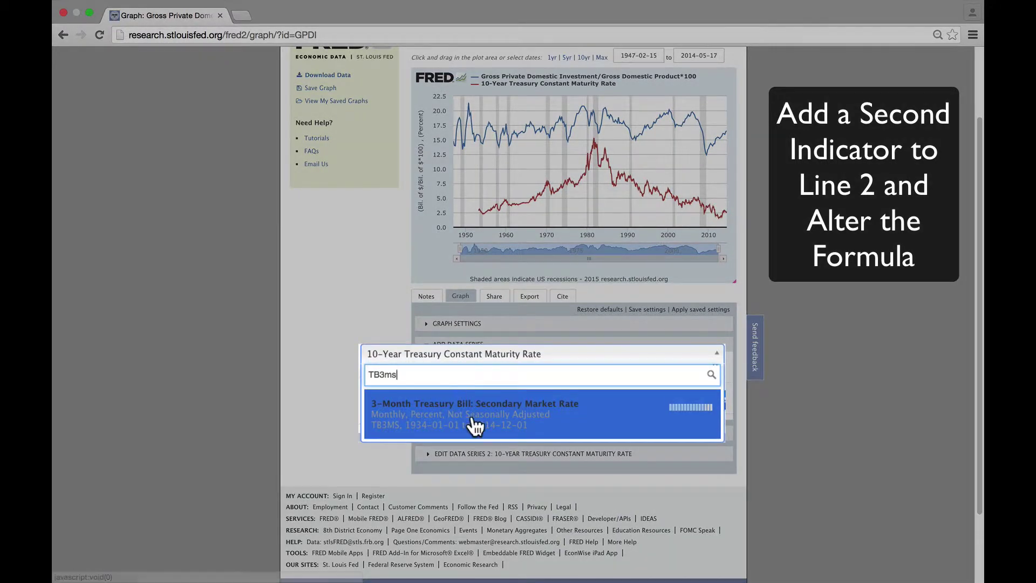
click(471, 416)
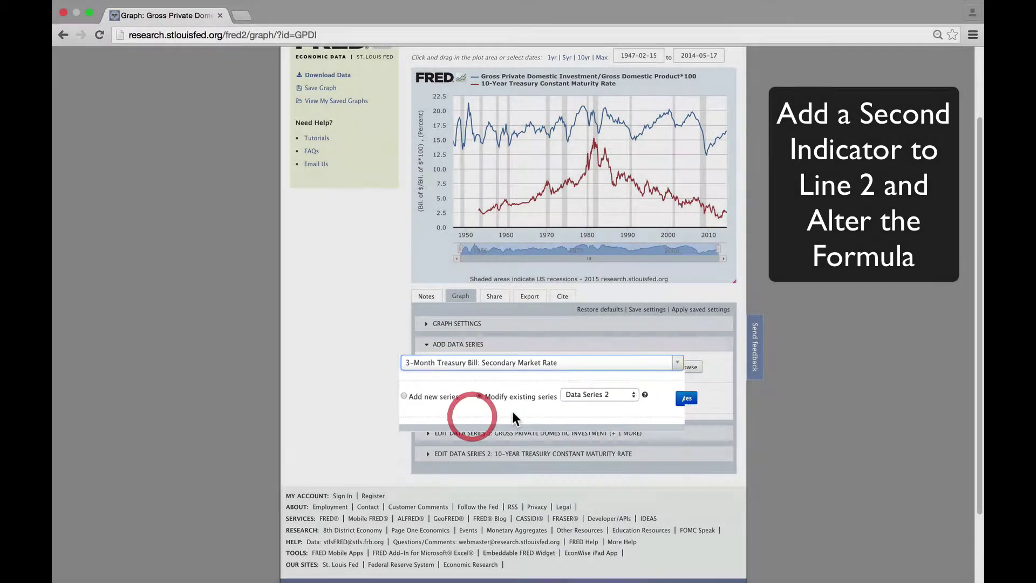
click(686, 397)
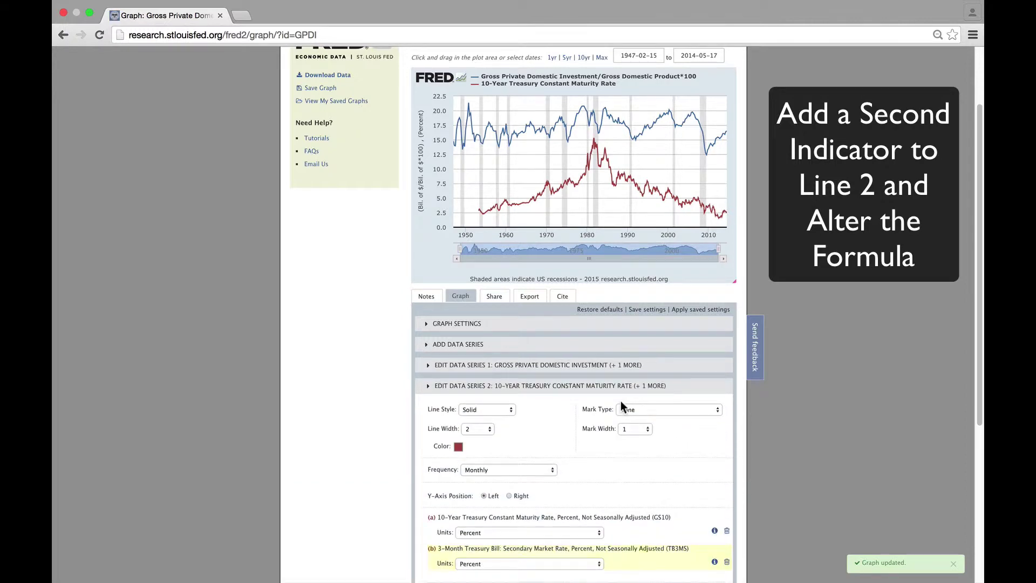
Set the second line's formula to b-a, the 3-month minus 10-year spread
drag(977, 316, 957, 419)
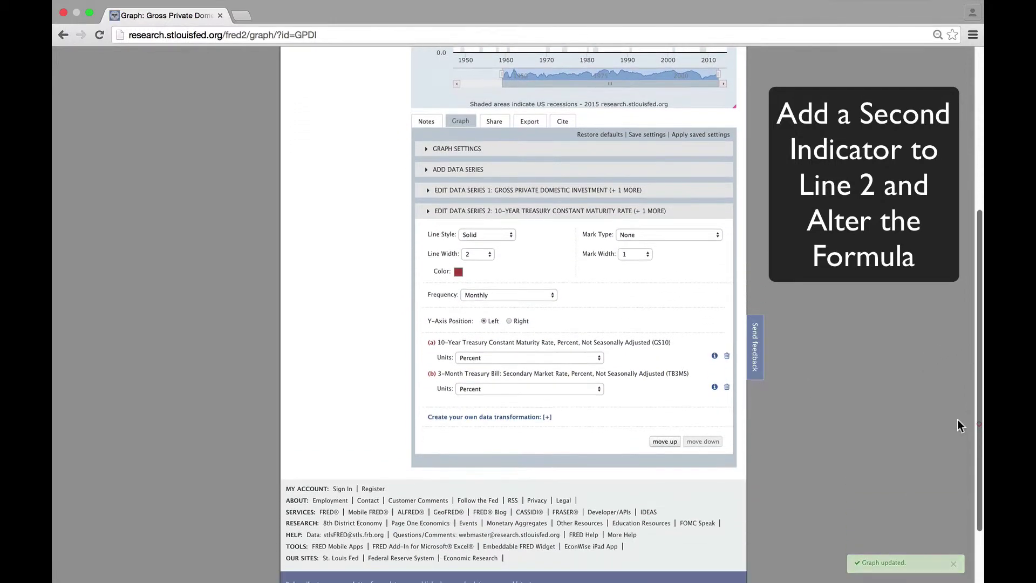
click(451, 417)
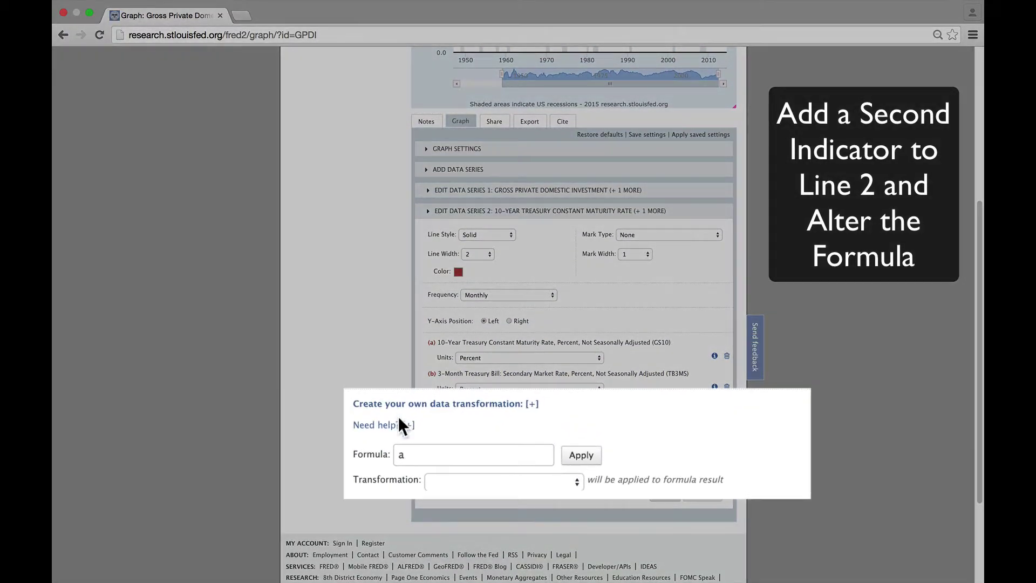
click(402, 455)
key(BackSpace)
text(b)
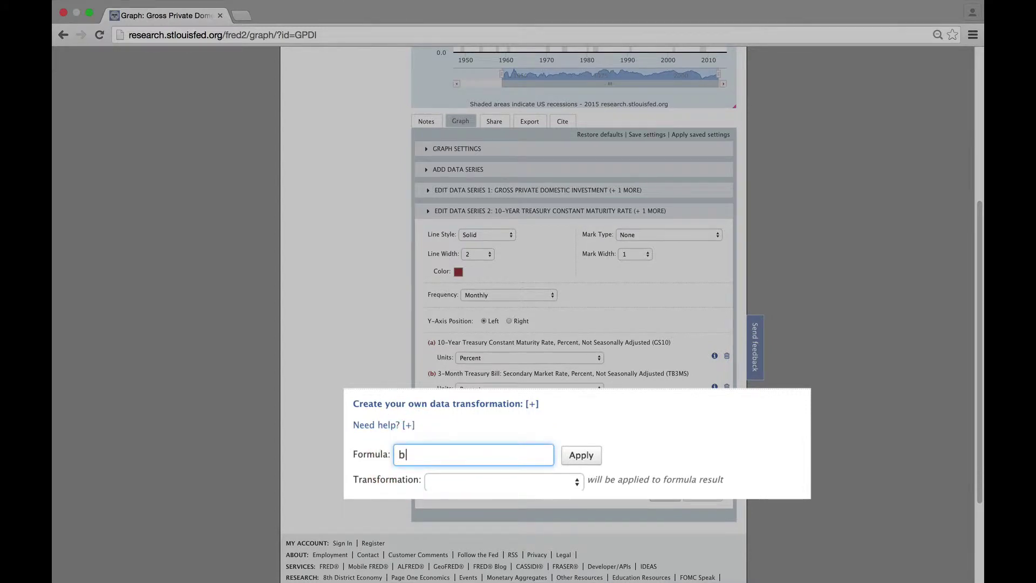
text(-a)
click(576, 456)
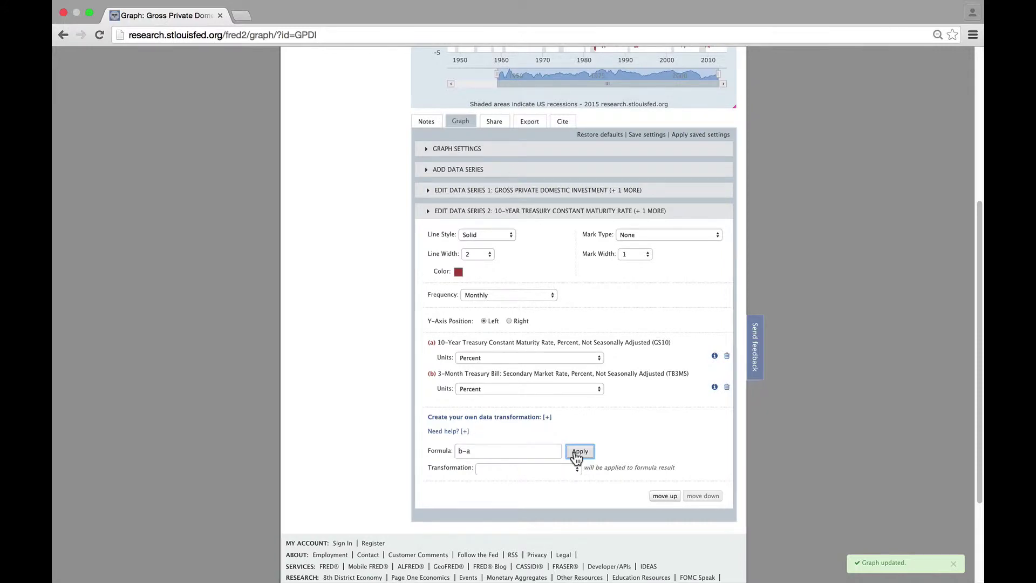
click(436, 210)
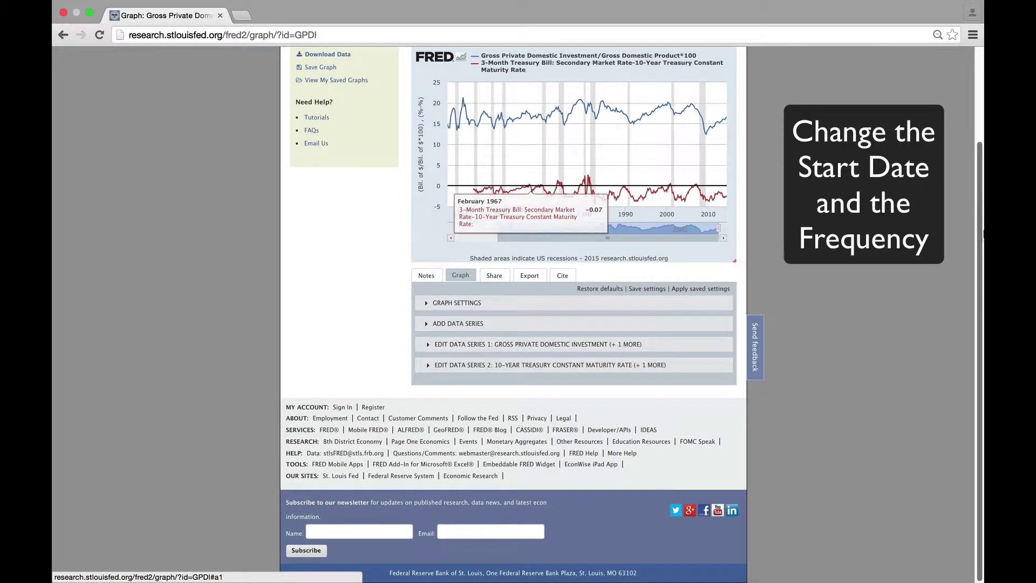
Change the graph's start date to 1953-01-01
scroll(540, 216, up, 3)
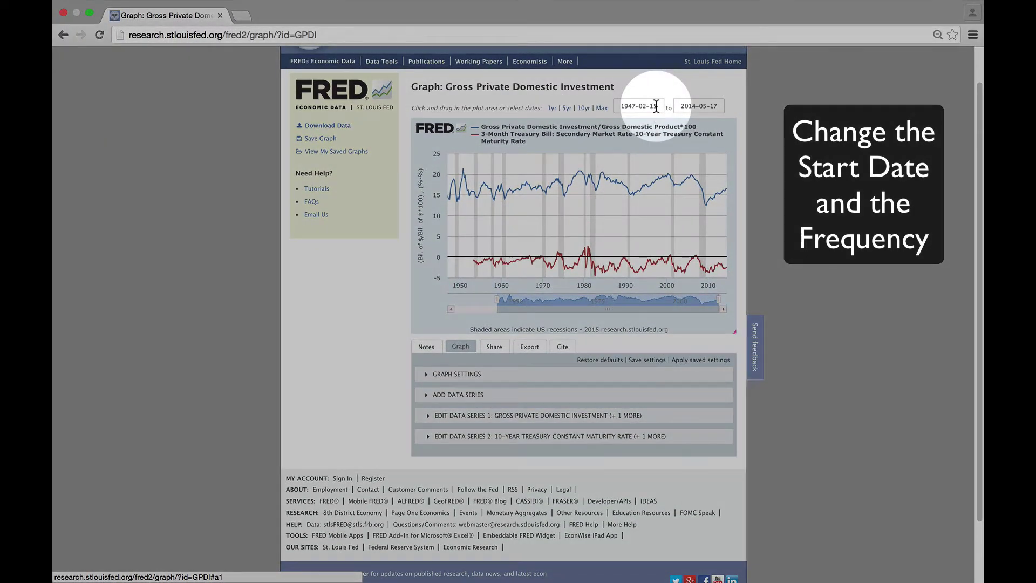
drag(656, 106, 619, 106)
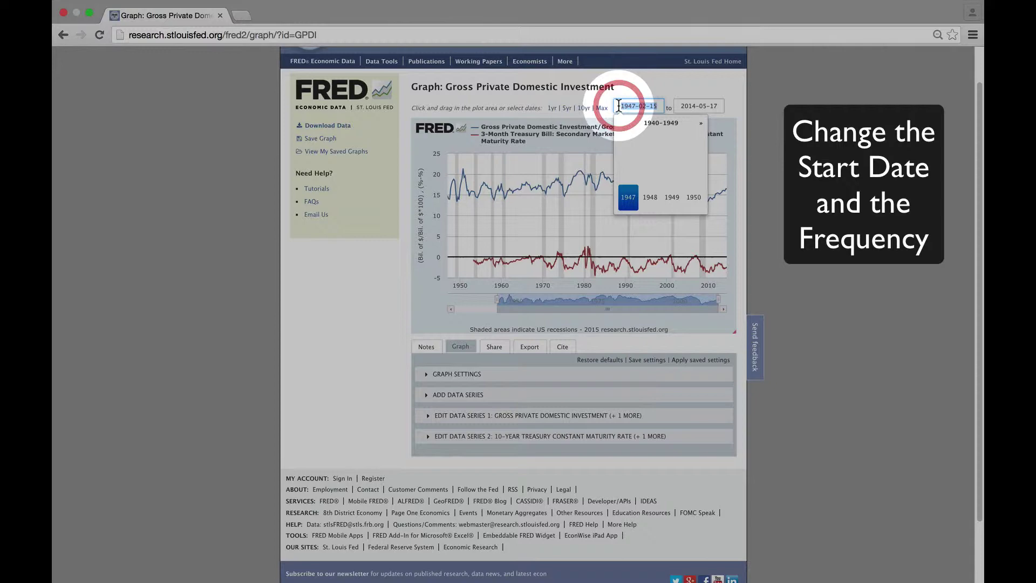
text(1953-0)
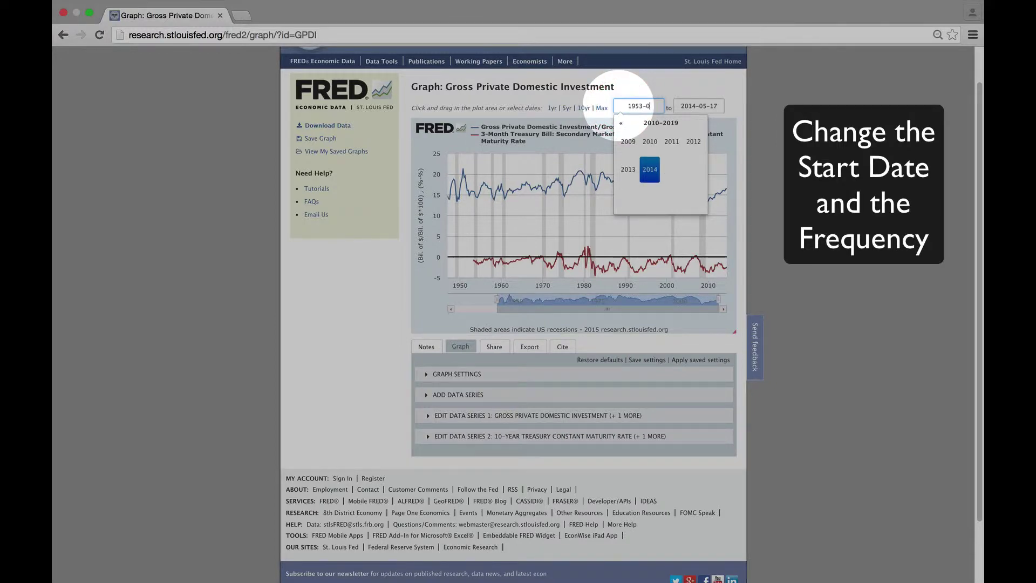
text(1-01)
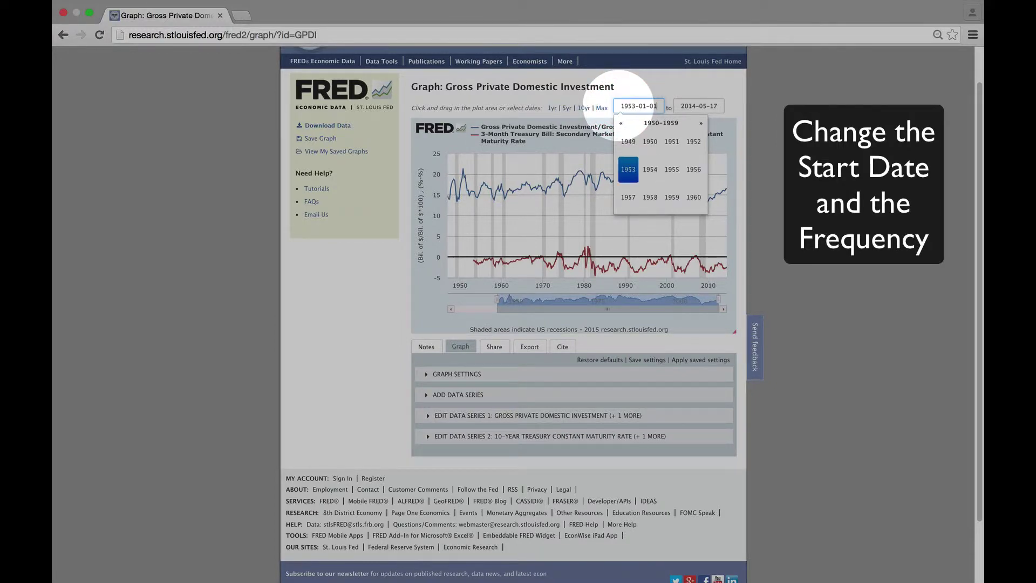
key(Return)
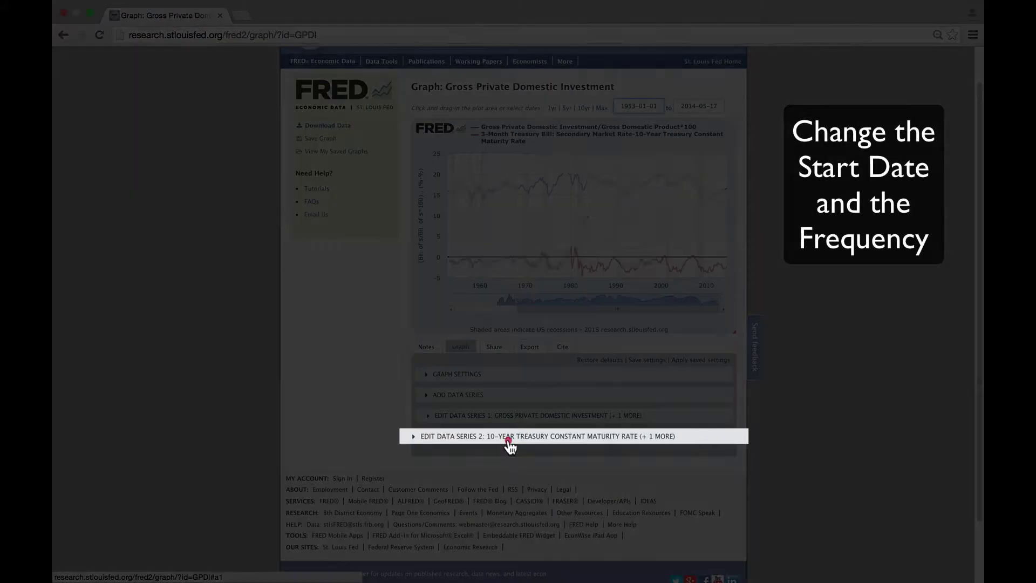
Set the spread line's frequency to Quarterly
click(513, 441)
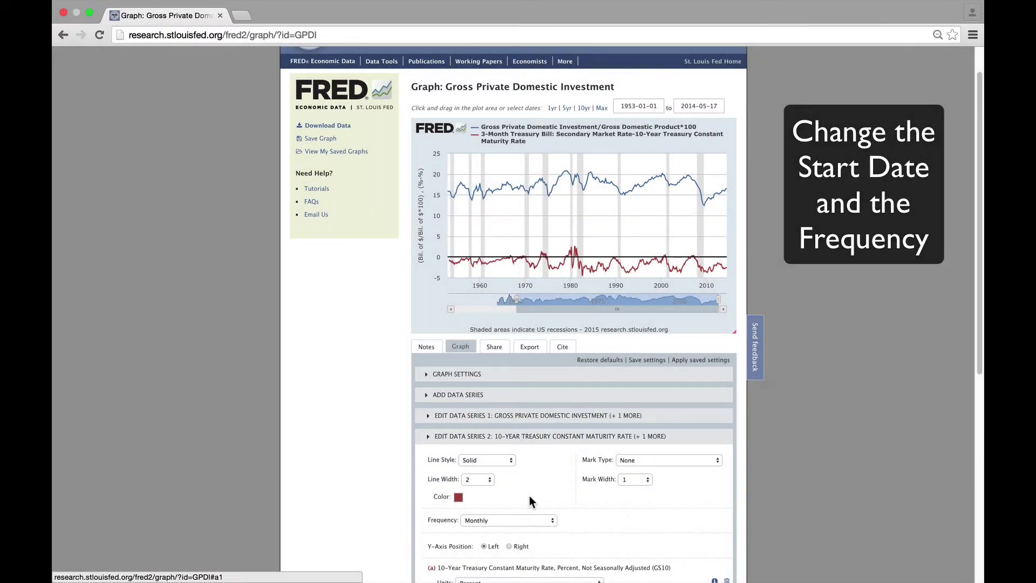
click(526, 520)
click(517, 528)
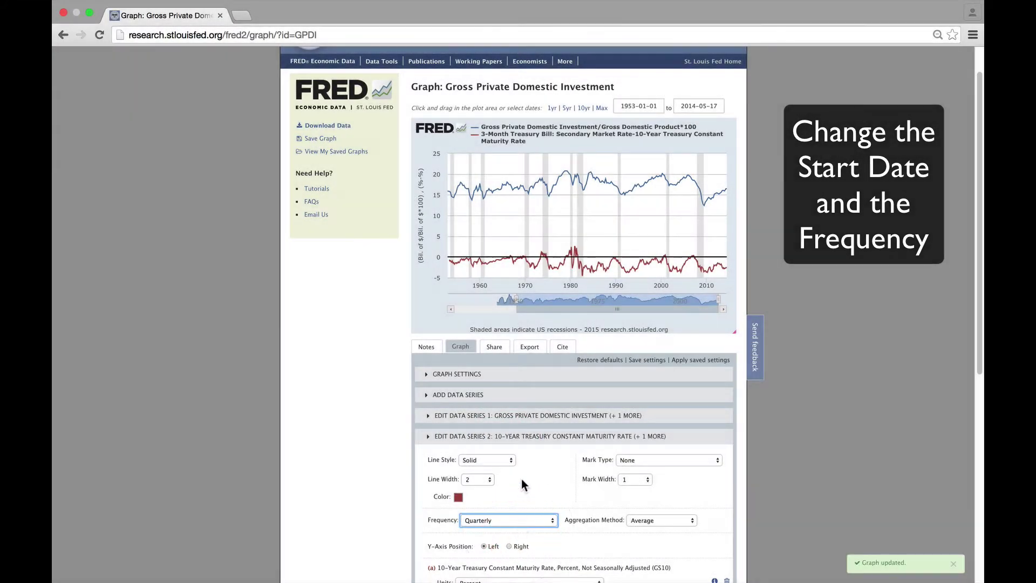
click(529, 441)
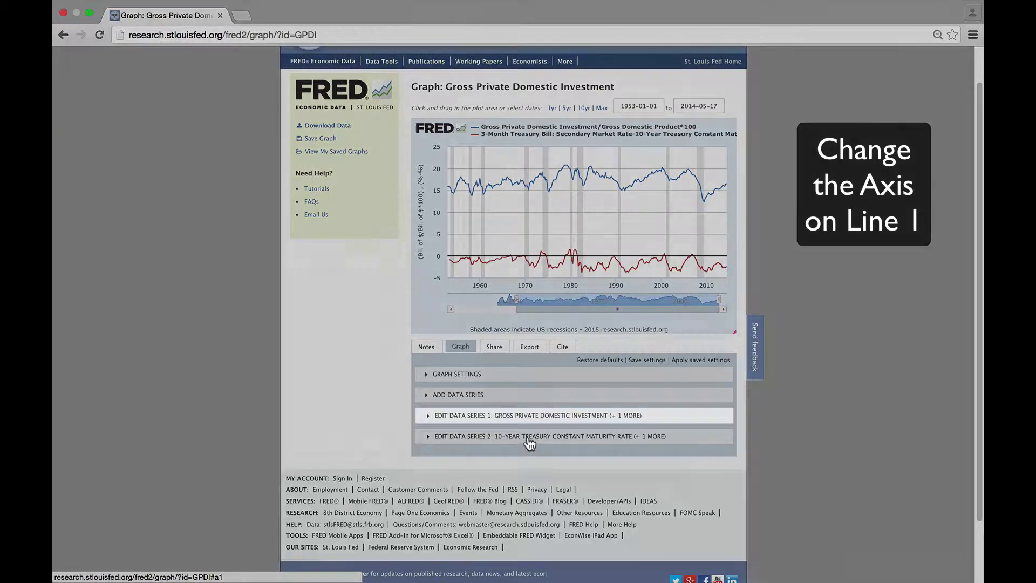
Move the investment-to-GDP line onto the right-hand y-axis
click(517, 420)
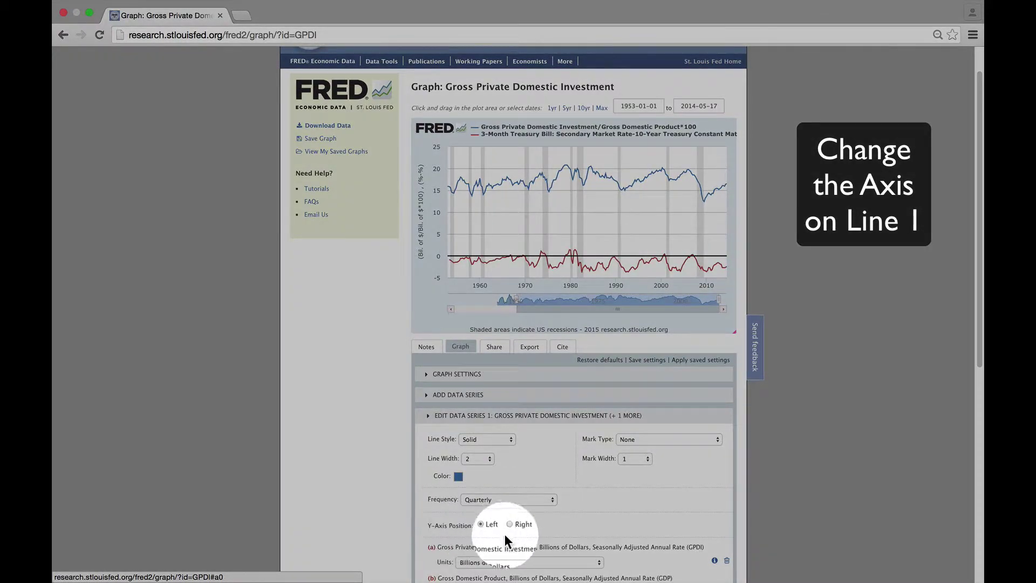
click(510, 526)
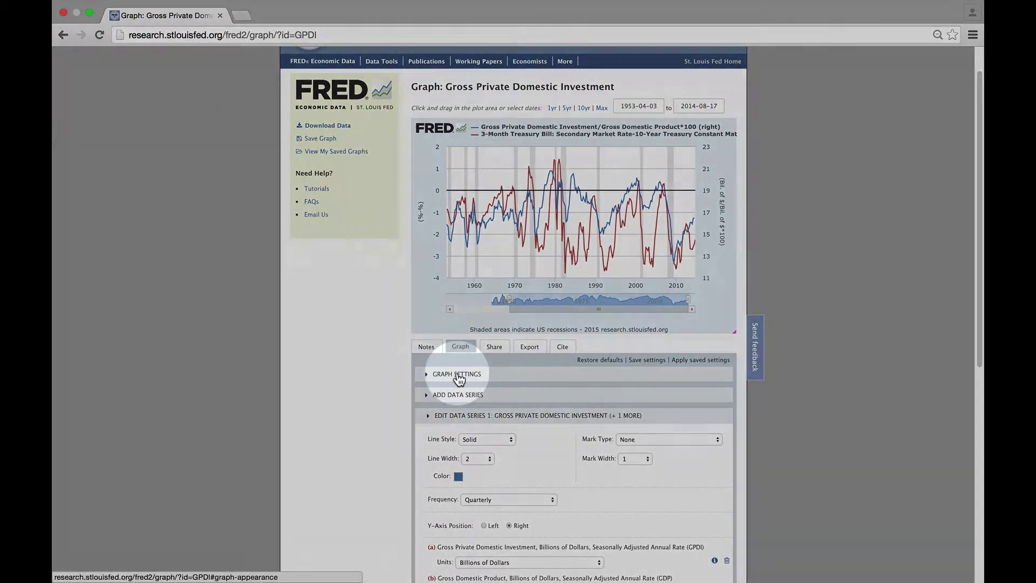
Make the graph Large (850×565) with a white background and 14-point fonts
click(457, 375)
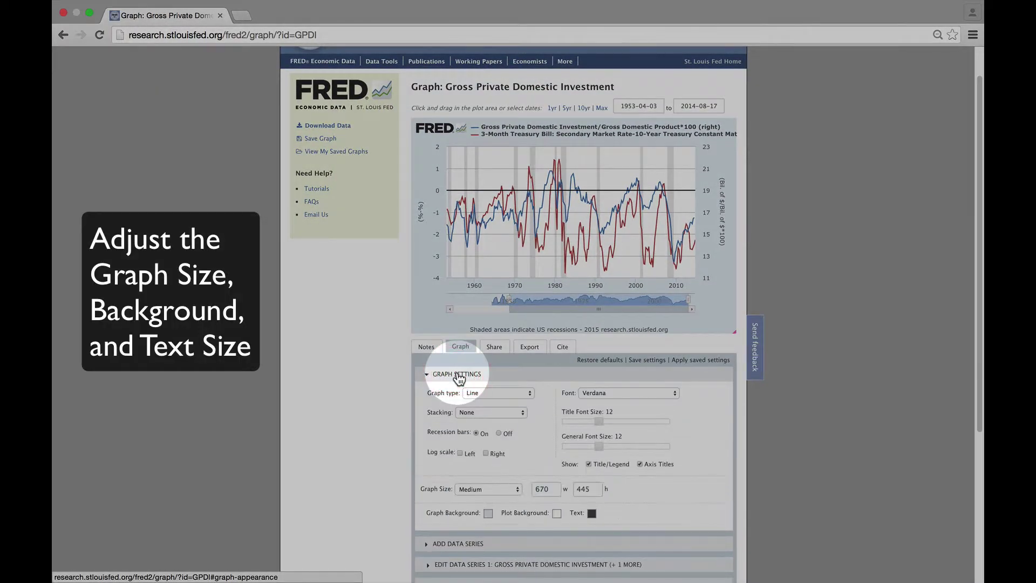
click(487, 489)
click(472, 497)
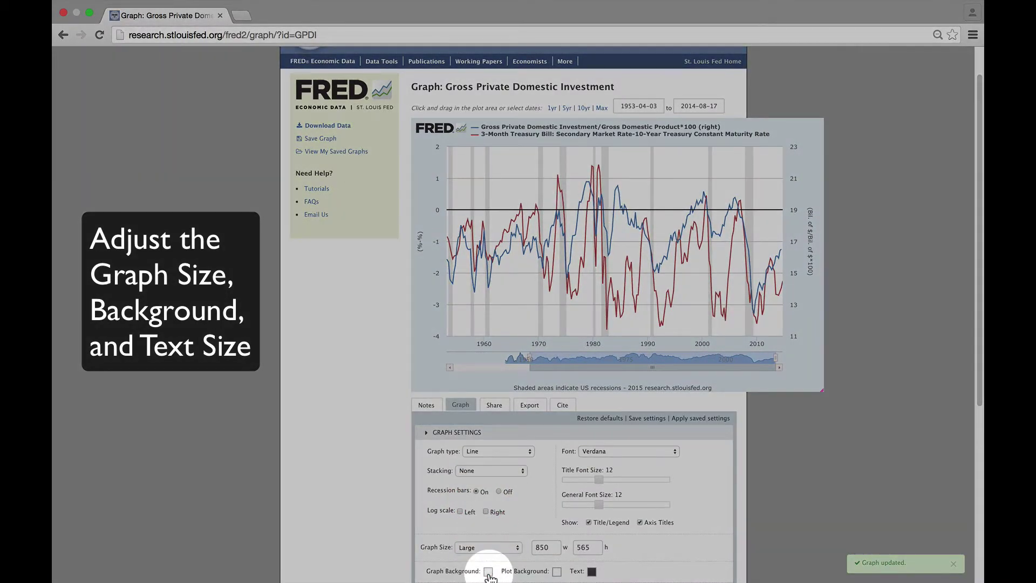
click(488, 571)
click(513, 505)
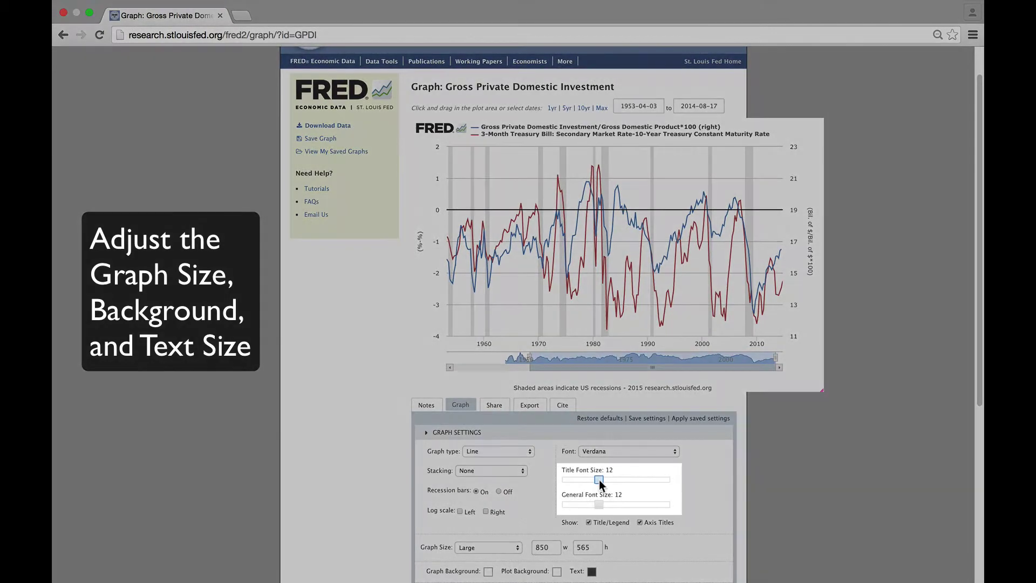
drag(598, 479, 626, 504)
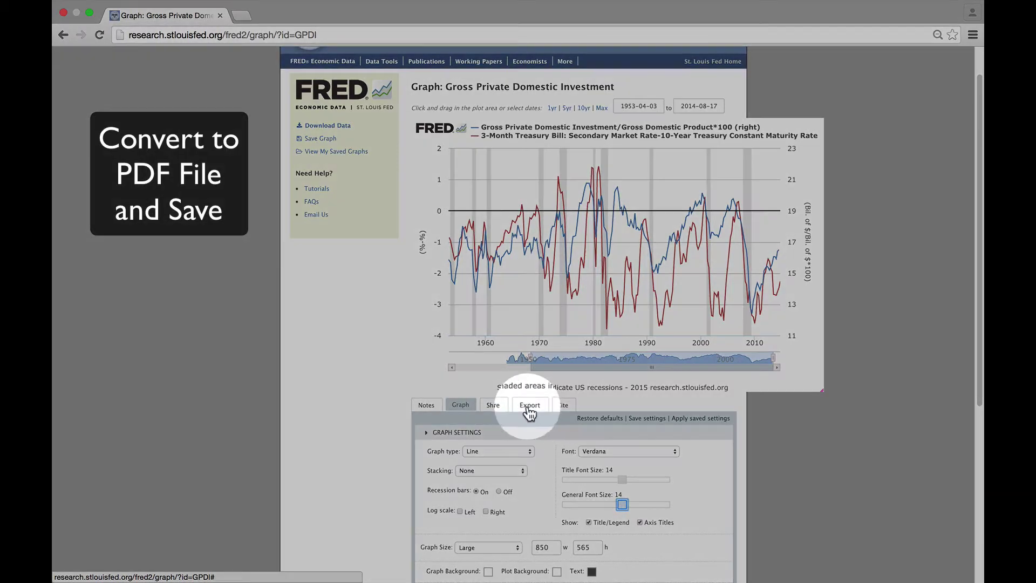
Export the graph as a PDF and save it as TermStructure
click(528, 405)
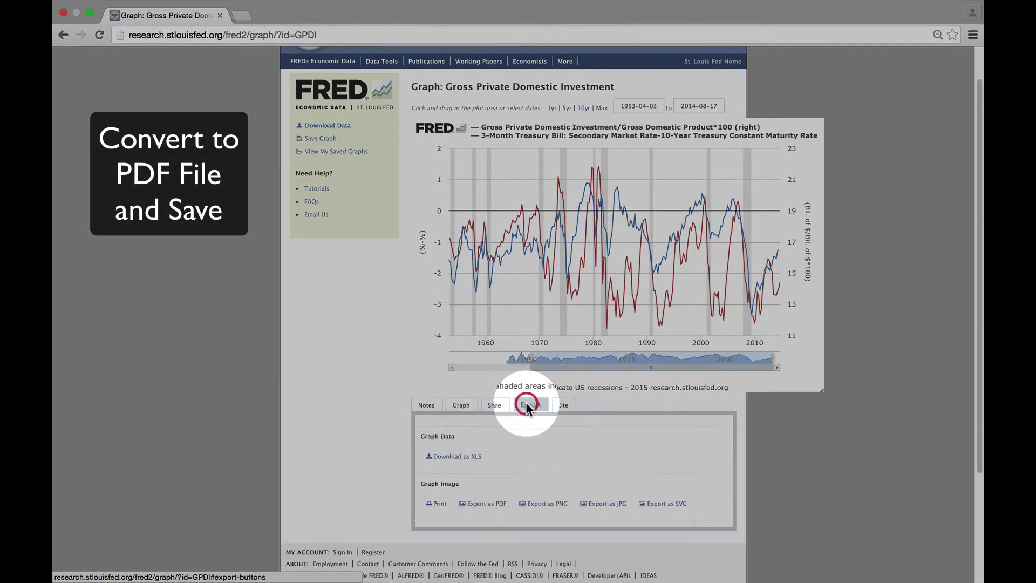
click(483, 504)
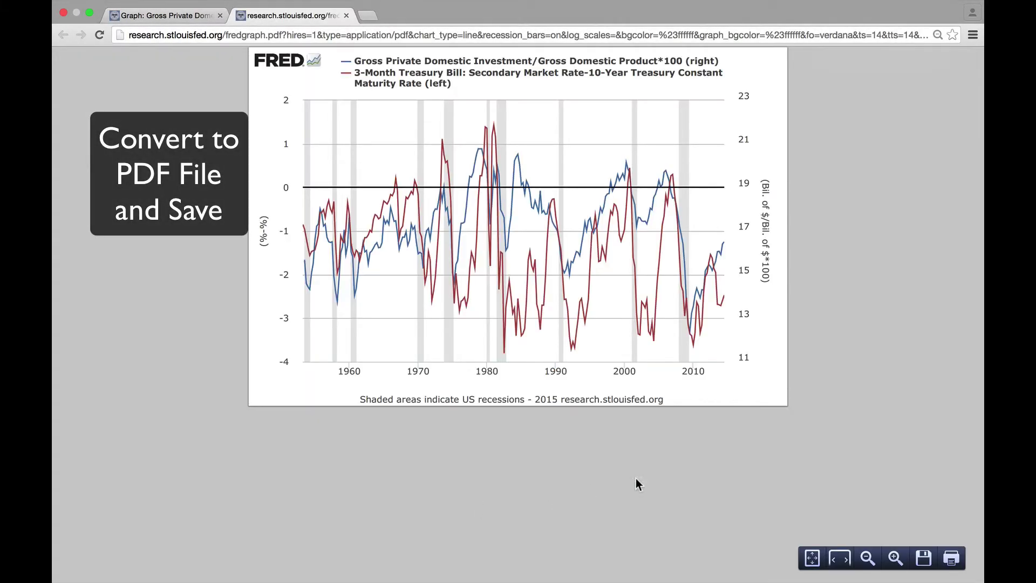
click(923, 558)
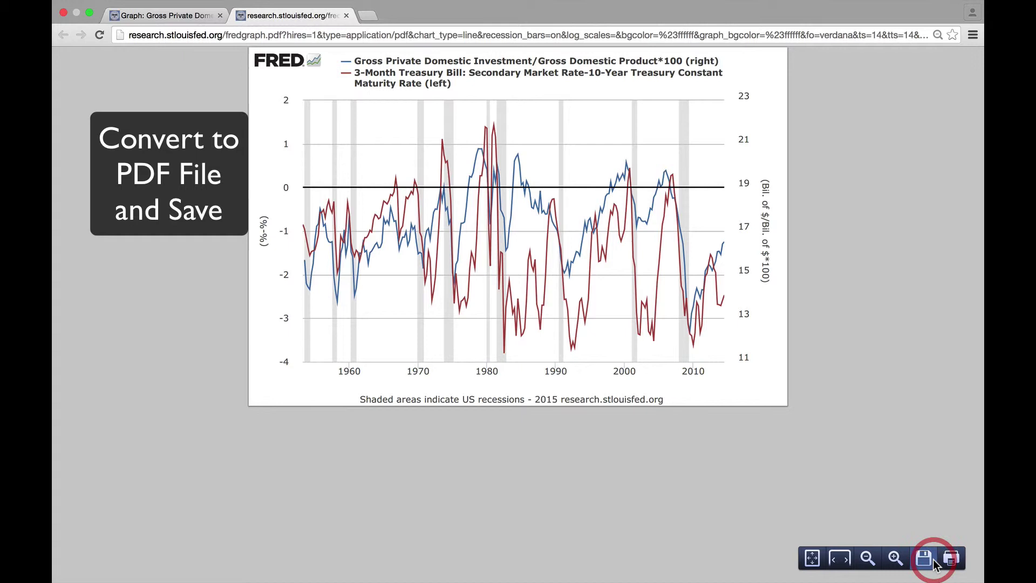
text(TermS)
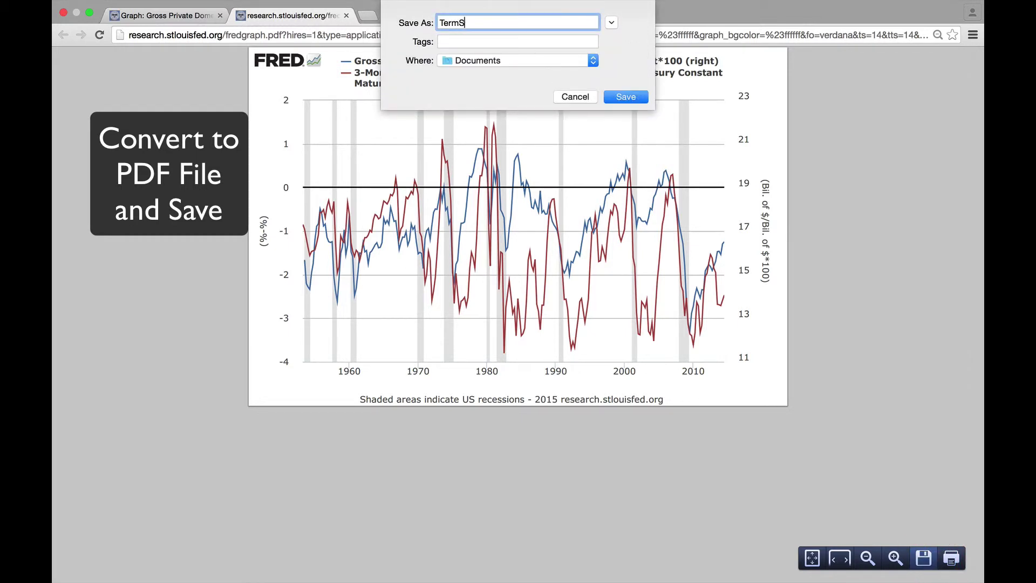
text(tructure)
key(Return)
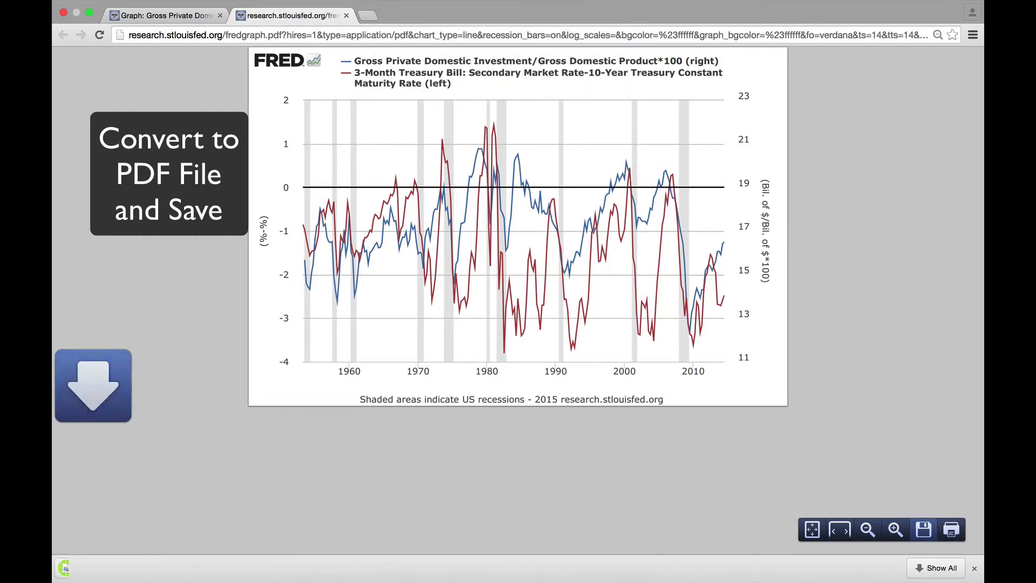